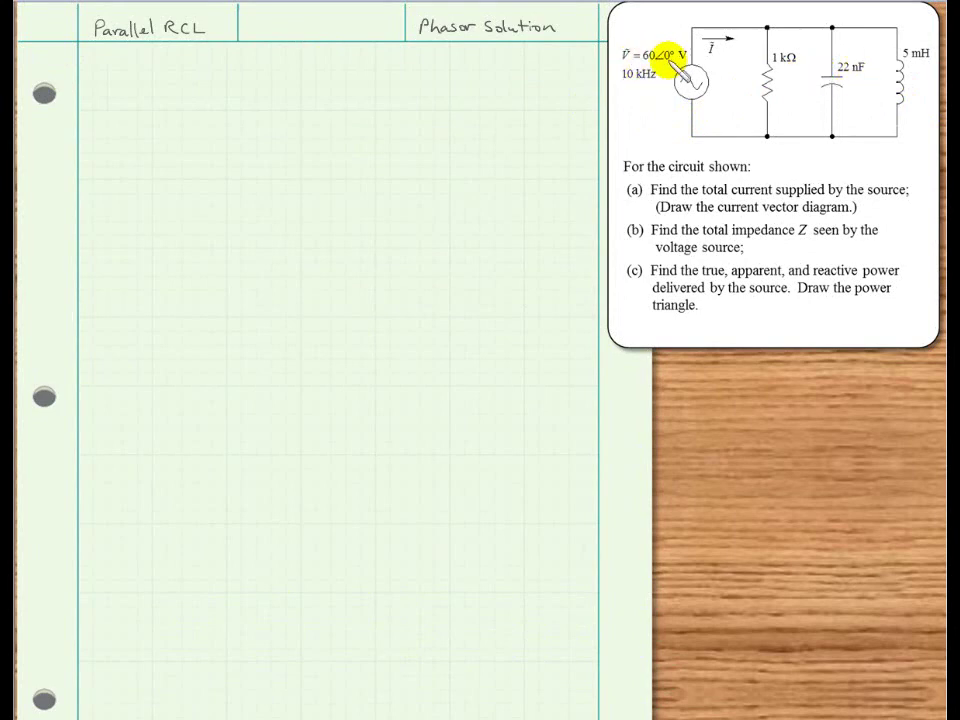
Handwrite 'Steady-State' between 'Parallel RCL' and 'Phasor Solution' in the middle header cell.
mouse_move(264, 20)
mouse_down()
mouse_move(255, 31)
mouse_move(366, 26)
mouse_up()
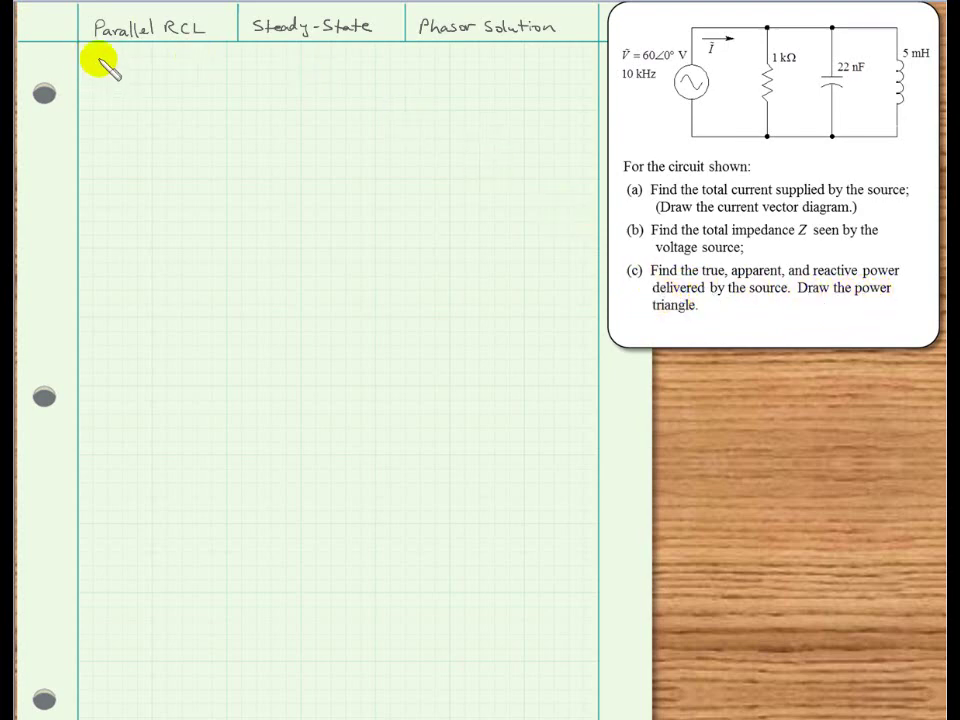
Write the underlined 'Part (a)' heading and begin 'Given:' with Ṽ = 60+j0.
mouse_move(95, 58)
mouse_down()
mouse_move(154, 60)
mouse_move(90, 67)
mouse_move(168, 73)
mouse_up()
mouse_move(101, 88)
mouse_down()
mouse_move(105, 99)
mouse_move(101, 92)
mouse_move(145, 95)
mouse_up()
click(148, 91)
click(148, 97)
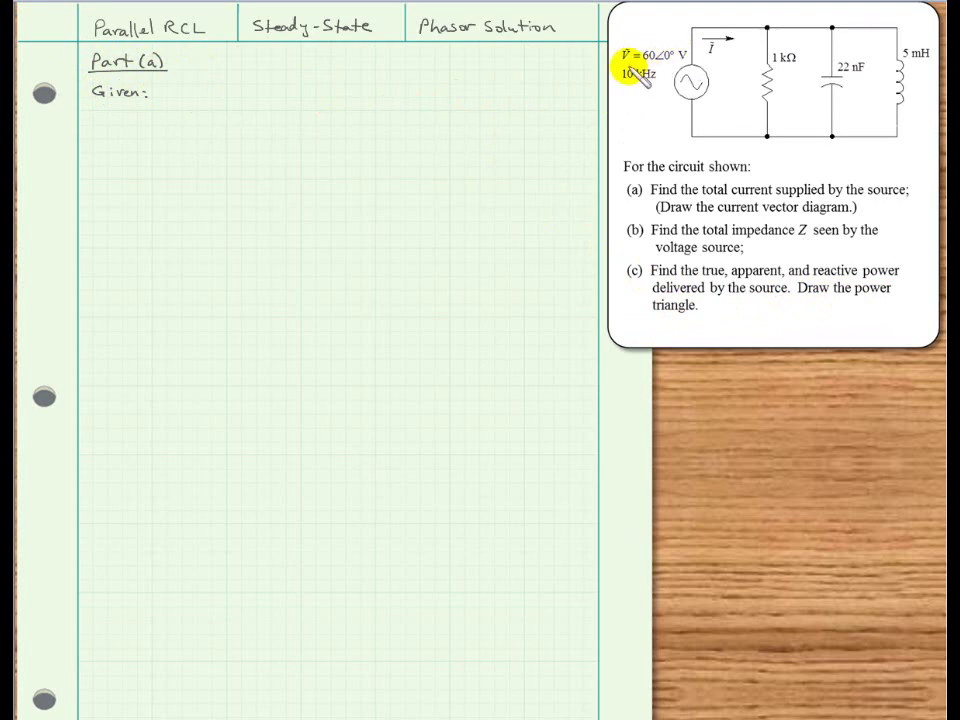
drag(169, 86, 178, 84)
drag(169, 80, 195, 88)
drag(187, 93, 209, 95)
drag(222, 88, 231, 95)
mouse_move(244, 87)
mouse_down()
mouse_move(241, 98)
mouse_move(259, 87)
mouse_move(269, 102)
mouse_move(301, 89)
mouse_up()
Add R = 10³ Ω, C = 22×10⁻⁹ F and L = 5×10⁻³ H to the Given line.
mouse_move(293, 93)
mouse_down()
mouse_move(327, 88)
mouse_move(364, 102)
mouse_move(393, 89)
mouse_up()
drag(383, 94, 433, 97)
mouse_move(433, 88)
mouse_down()
mouse_move(425, 97)
mouse_move(438, 97)
mouse_up()
mouse_move(446, 88)
mouse_down()
mouse_move(474, 85)
mouse_move(477, 102)
mouse_move(506, 89)
mouse_up()
drag(497, 94, 533, 96)
mouse_move(533, 88)
mouse_down()
mouse_move(527, 96)
mouse_move(540, 96)
mouse_up()
drag(547, 88, 587, 90)
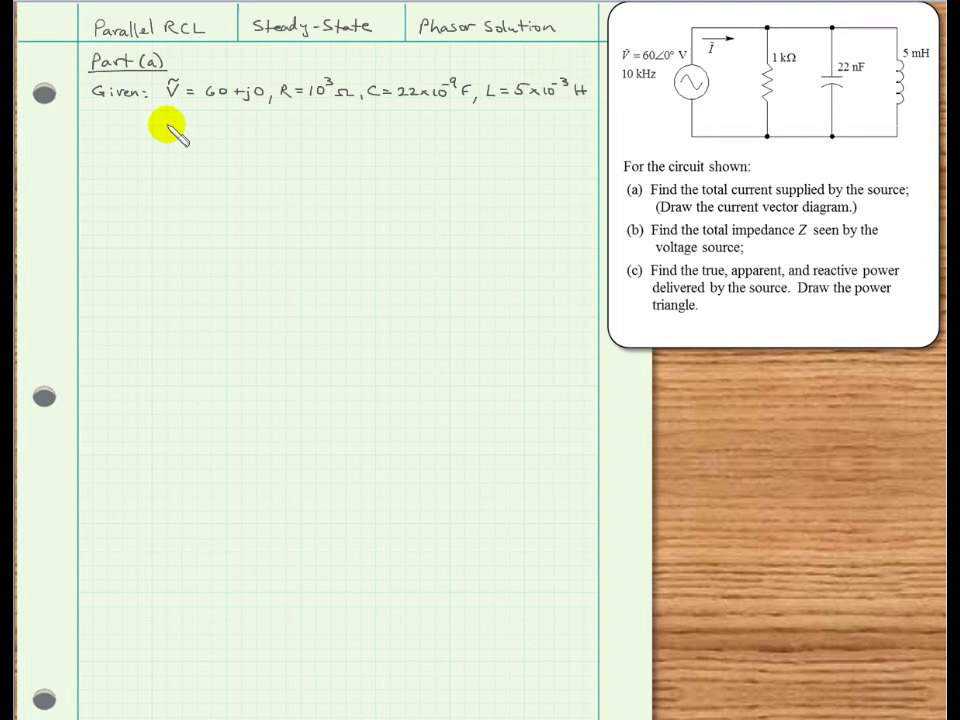
Add f = 10⁴ Hz on a second Given line, then write 'Find: Ĩ'.
drag(171, 112, 167, 128)
drag(164, 119, 186, 117)
drag(177, 123, 230, 119)
mouse_move(231, 113)
mouse_down()
mouse_move(231, 126)
mouse_move(241, 124)
mouse_up()
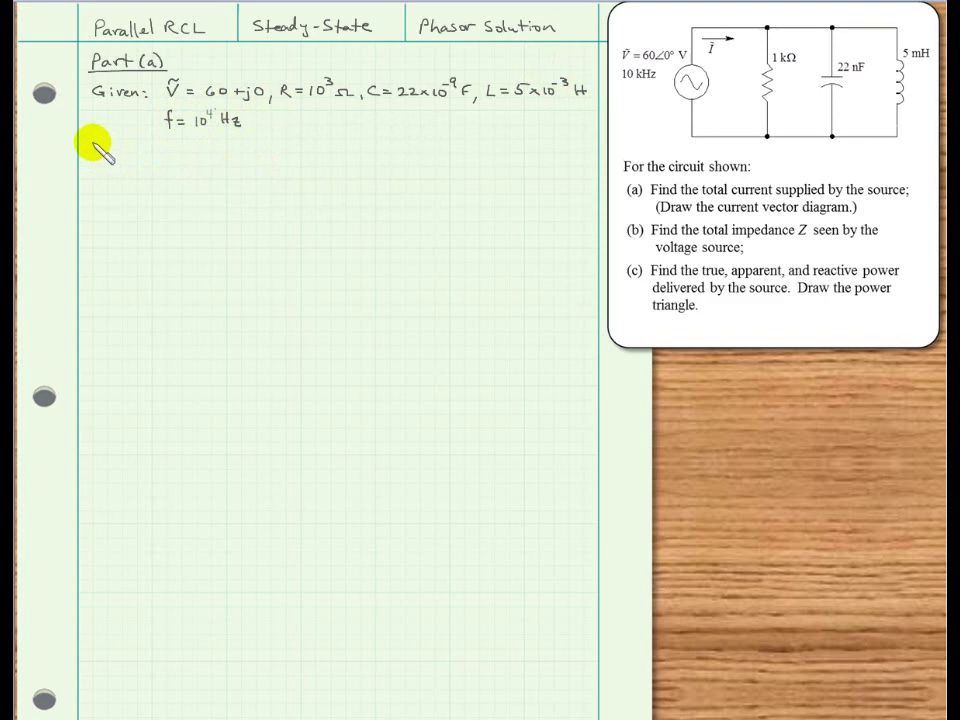
mouse_move(92, 140)
mouse_down()
mouse_move(126, 148)
mouse_move(158, 137)
mouse_move(152, 151)
mouse_up()
drag(147, 151, 158, 151)
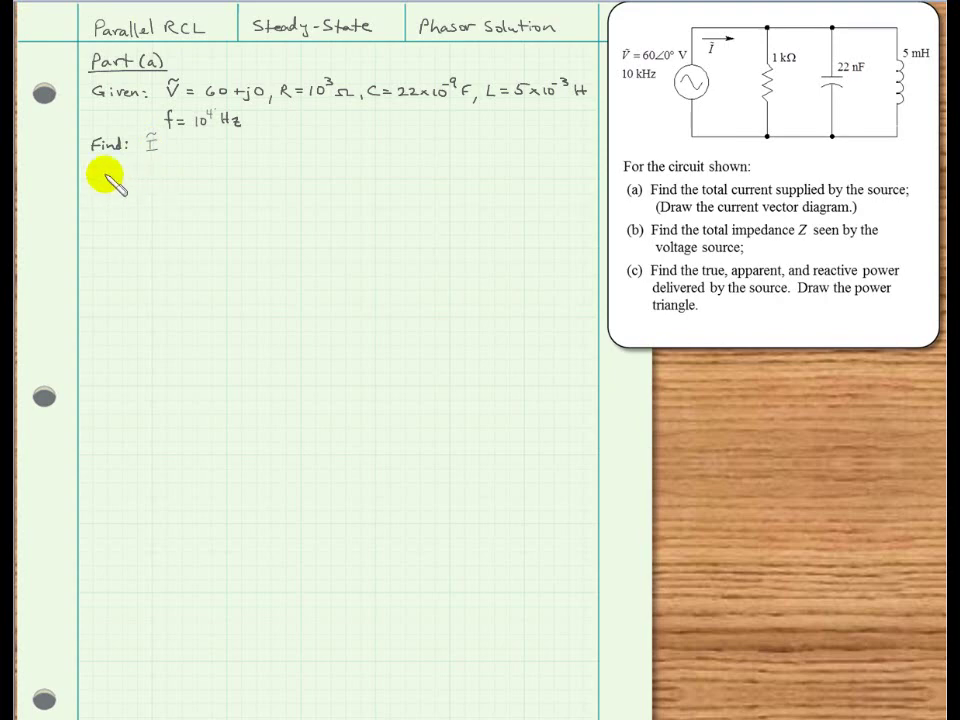
Write 'Known: Parallel ⇒ Ṽ_R = Ṽ_L = Ṽ_C = Ṽ' with 'KCL' beneath it.
drag(93, 175, 147, 189)
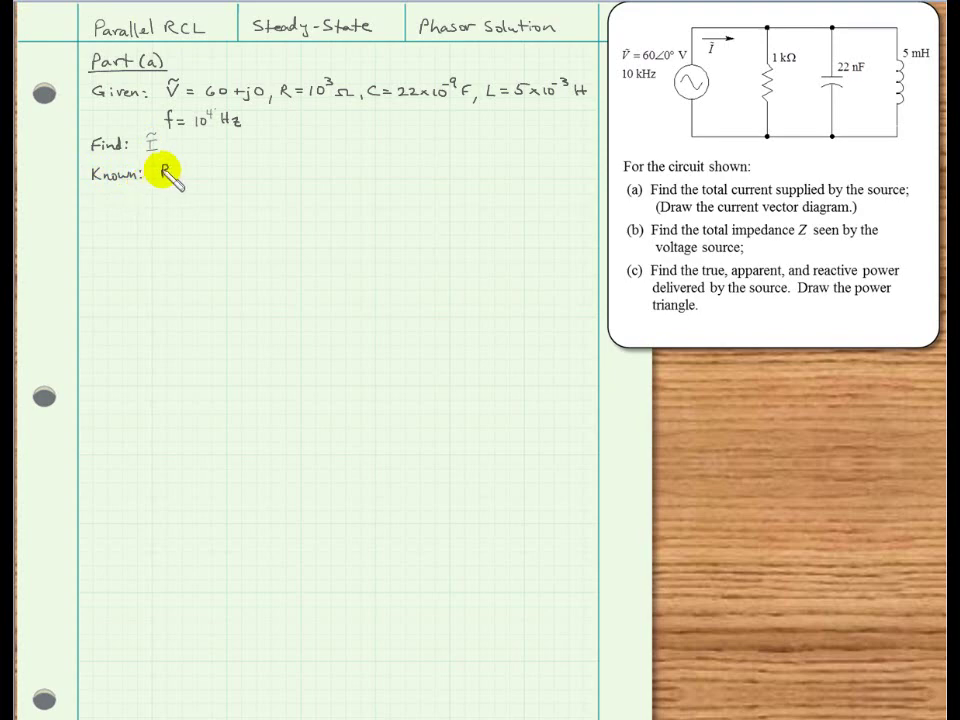
mouse_move(163, 168)
mouse_down()
mouse_move(203, 165)
mouse_move(214, 176)
mouse_move(282, 176)
mouse_move(276, 184)
mouse_move(289, 173)
mouse_move(318, 186)
mouse_move(350, 167)
mouse_move(361, 170)
mouse_move(357, 184)
mouse_move(387, 168)
mouse_up()
drag(376, 175, 405, 158)
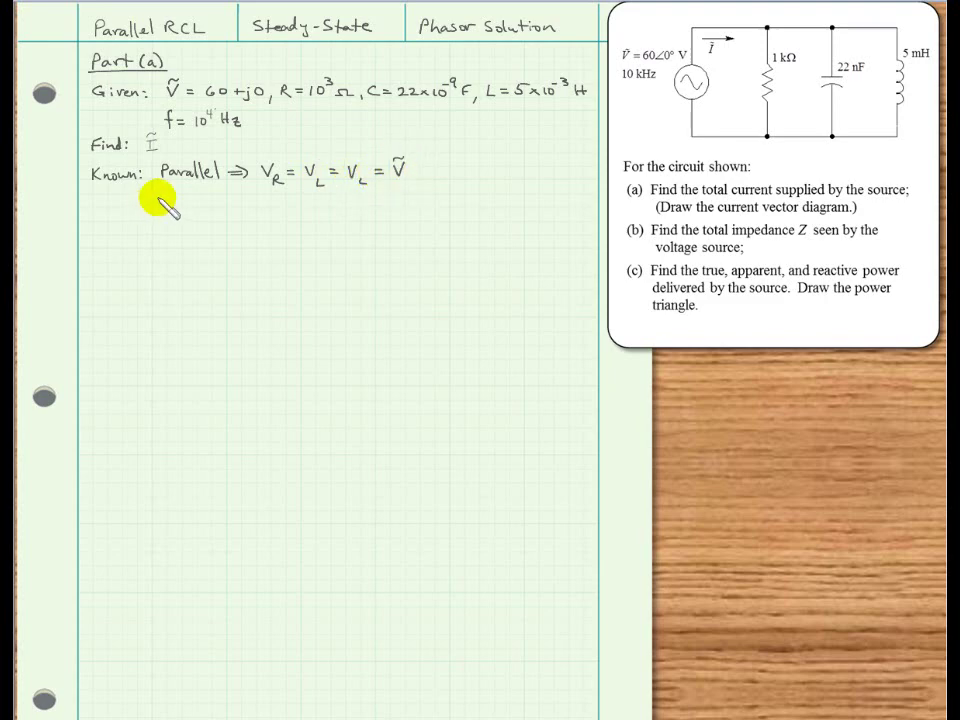
mouse_move(163, 193)
mouse_down()
mouse_move(163, 208)
mouse_move(198, 207)
mouse_up()
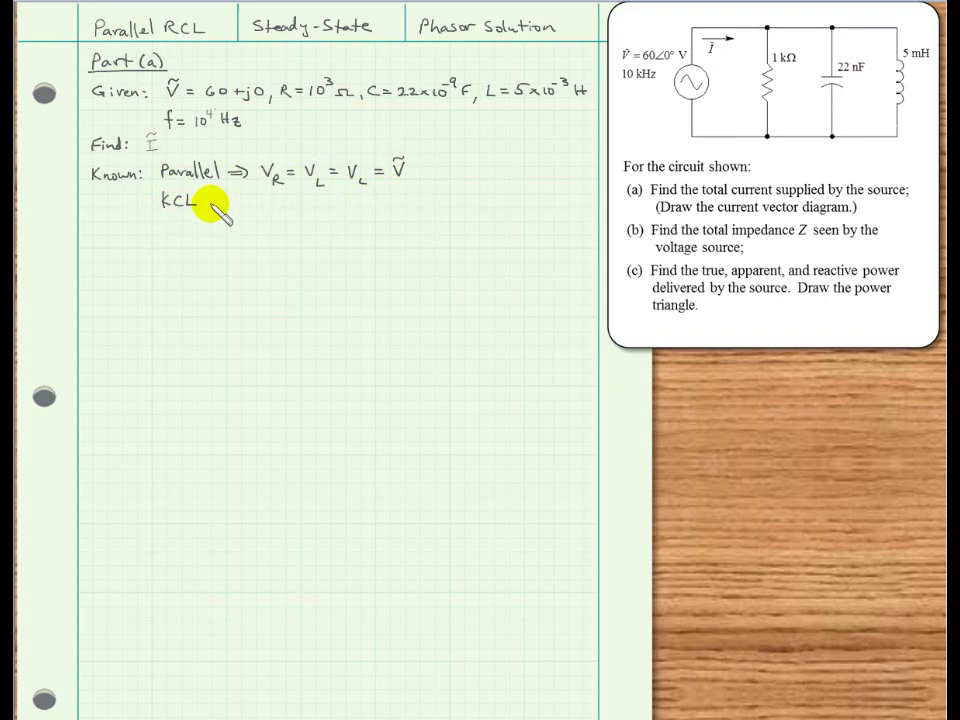
Write the heading 'Solution:' below the Known section.
mouse_move(104, 222)
mouse_down()
mouse_move(103, 231)
mouse_move(180, 236)
mouse_up()
click(169, 227)
click(169, 235)
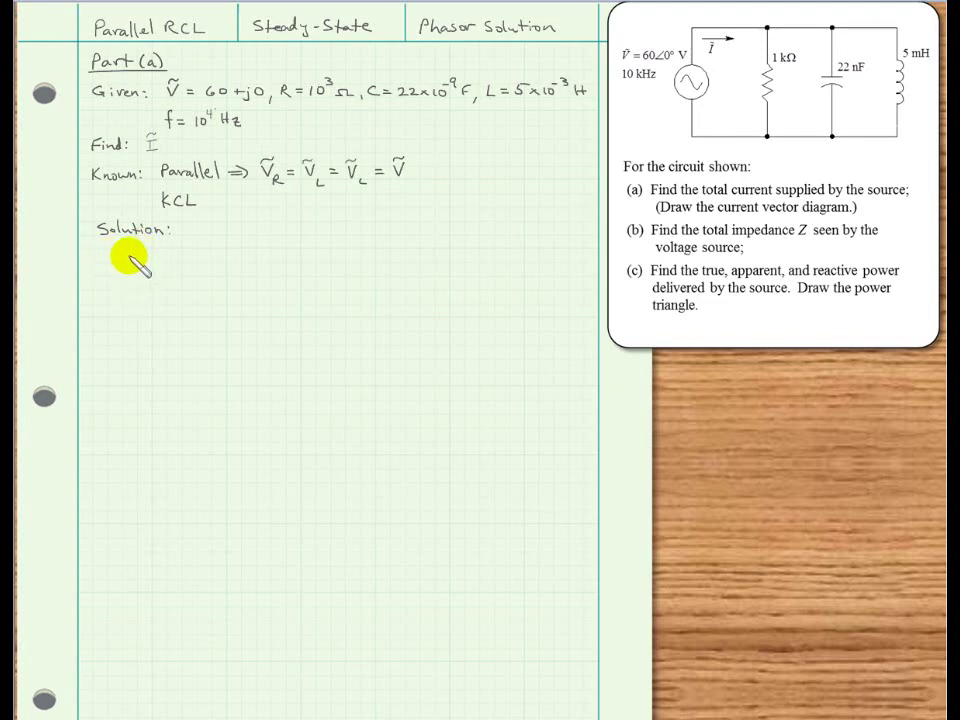
Write step ①: X_L = 2π(10⁴)(5×10⁻³) = 100π ≈ 314.2 Ω.
mouse_move(126, 252)
mouse_down()
mouse_move(148, 270)
mouse_move(99, 261)
mouse_move(107, 261)
mouse_up()
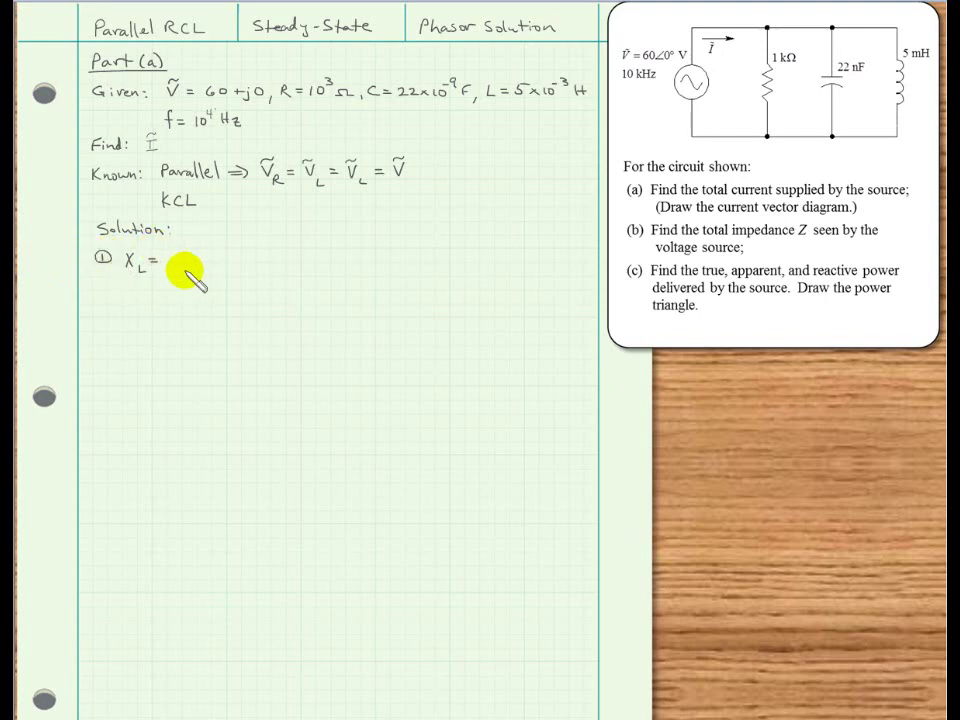
mouse_move(170, 254)
mouse_down()
mouse_move(182, 266)
mouse_move(190, 256)
mouse_move(192, 266)
mouse_move(212, 267)
mouse_up()
mouse_move(221, 253)
mouse_down()
mouse_move(268, 272)
mouse_move(301, 252)
mouse_move(302, 268)
mouse_up()
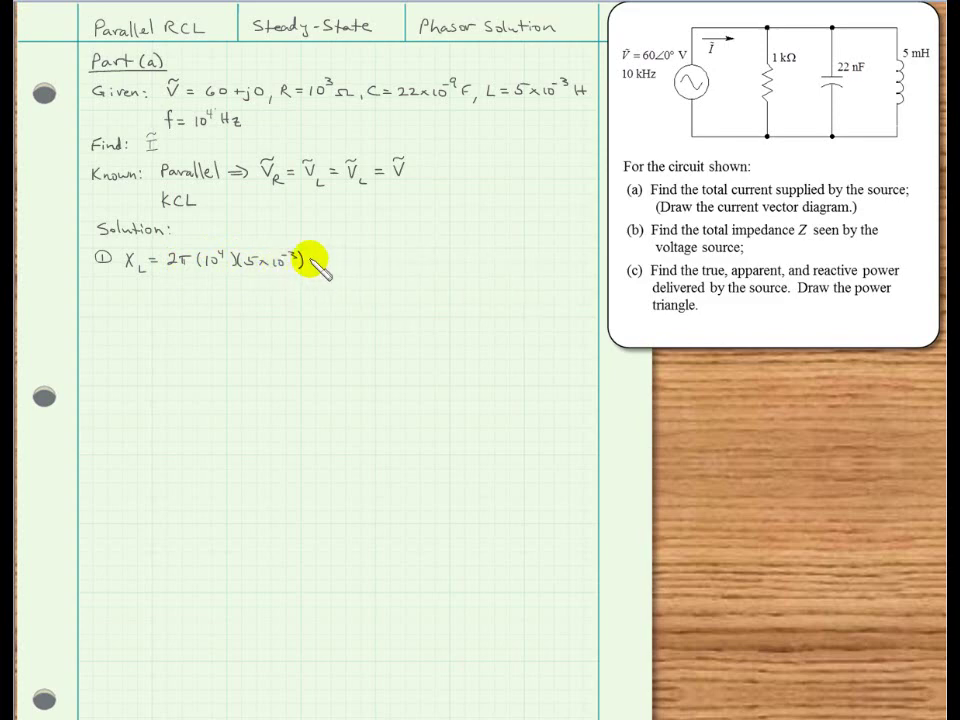
drag(309, 257, 320, 257)
drag(309, 264, 373, 256)
drag(361, 257, 359, 268)
mouse_move(368, 257)
mouse_down()
mouse_move(410, 262)
mouse_move(406, 252)
mouse_move(417, 263)
mouse_move(432, 253)
mouse_move(476, 266)
mouse_up()
click(438, 265)
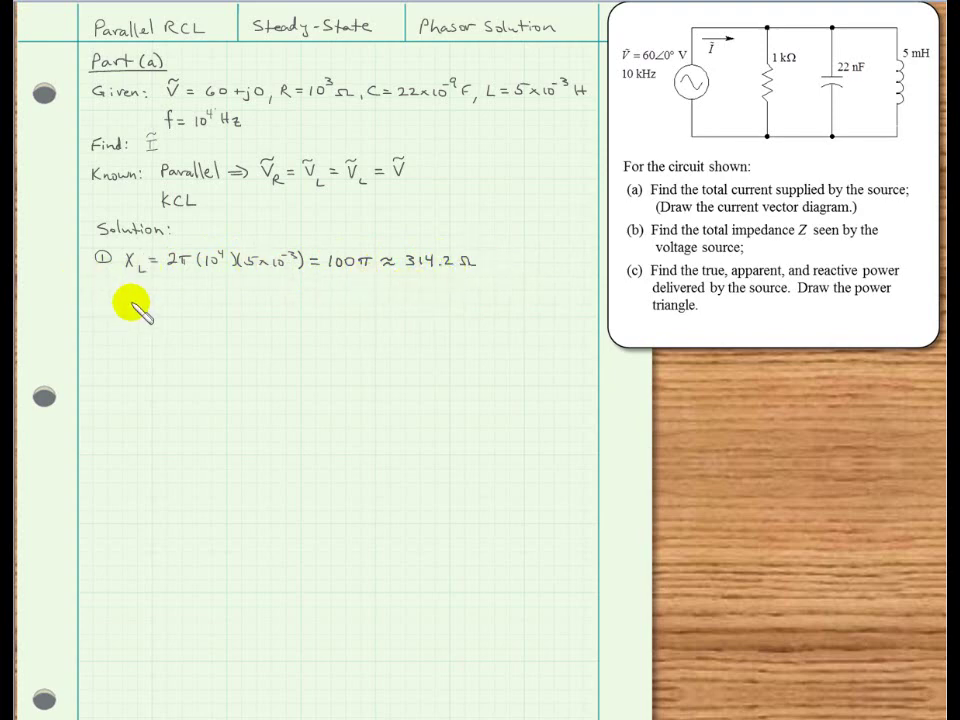
Set up X_c = [2π(10⁴)(22×10⁻⁹)]⁻¹ ≈ on the next line.
drag(124, 304, 134, 316)
mouse_move(134, 304)
mouse_down()
mouse_move(124, 316)
mouse_move(156, 306)
mouse_up()
mouse_move(148, 312)
mouse_down()
mouse_move(174, 321)
mouse_move(203, 305)
mouse_move(195, 316)
mouse_up()
drag(201, 306, 210, 320)
mouse_move(220, 305)
mouse_down()
mouse_move(220, 316)
mouse_move(234, 308)
mouse_move(240, 320)
mouse_move(290, 316)
mouse_up()
mouse_move(290, 309)
mouse_down()
mouse_move(283, 316)
mouse_move(311, 302)
mouse_move(330, 319)
mouse_move(332, 297)
mouse_up()
drag(336, 292, 336, 301)
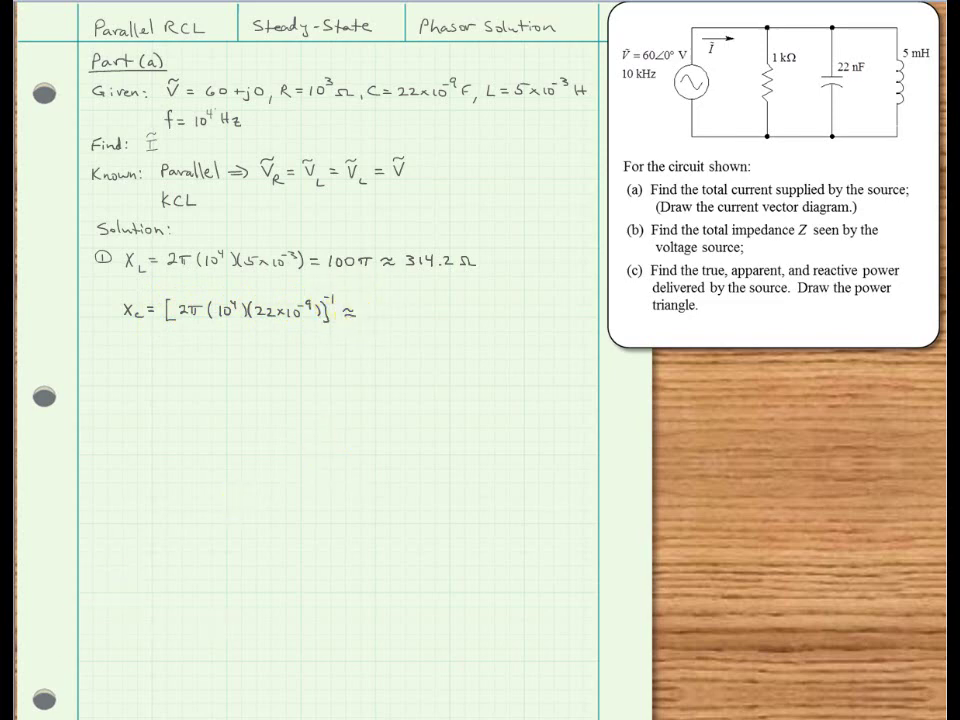
key(alt+Tab)
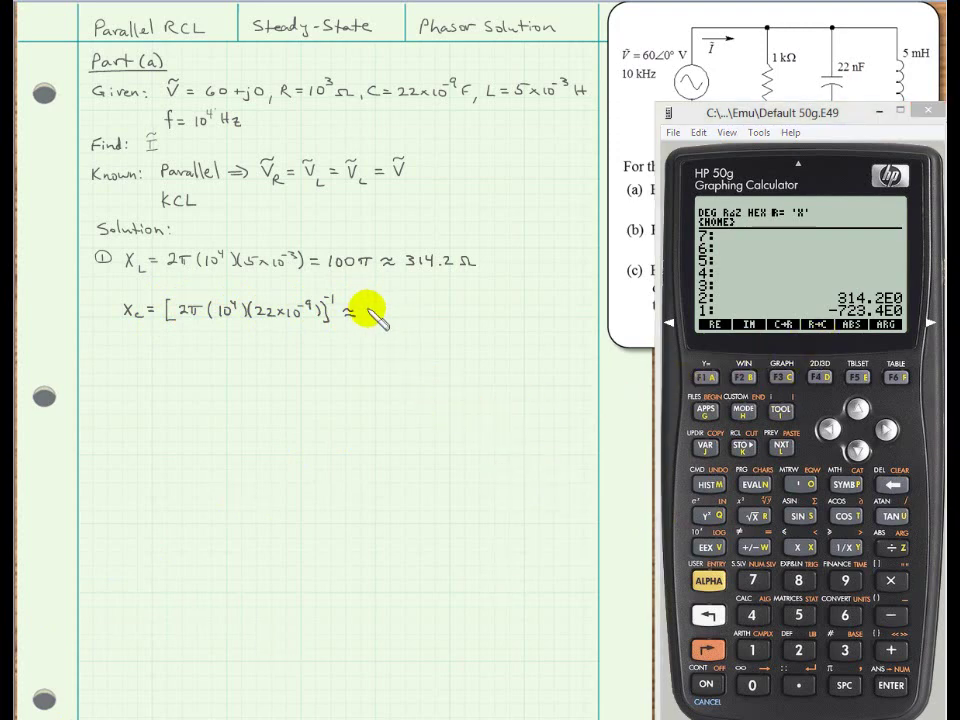
Record X_c ≈ 723.4 Ω in the notes and negate it to −723.4 on the HP 50g stack.
drag(369, 315, 448, 316)
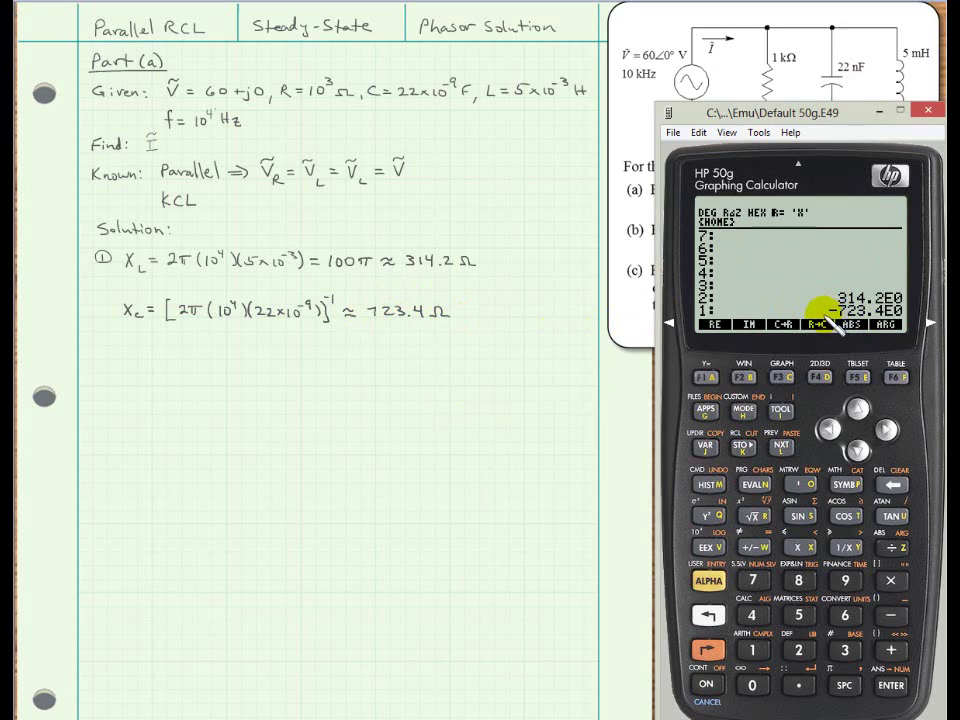
key(minus)
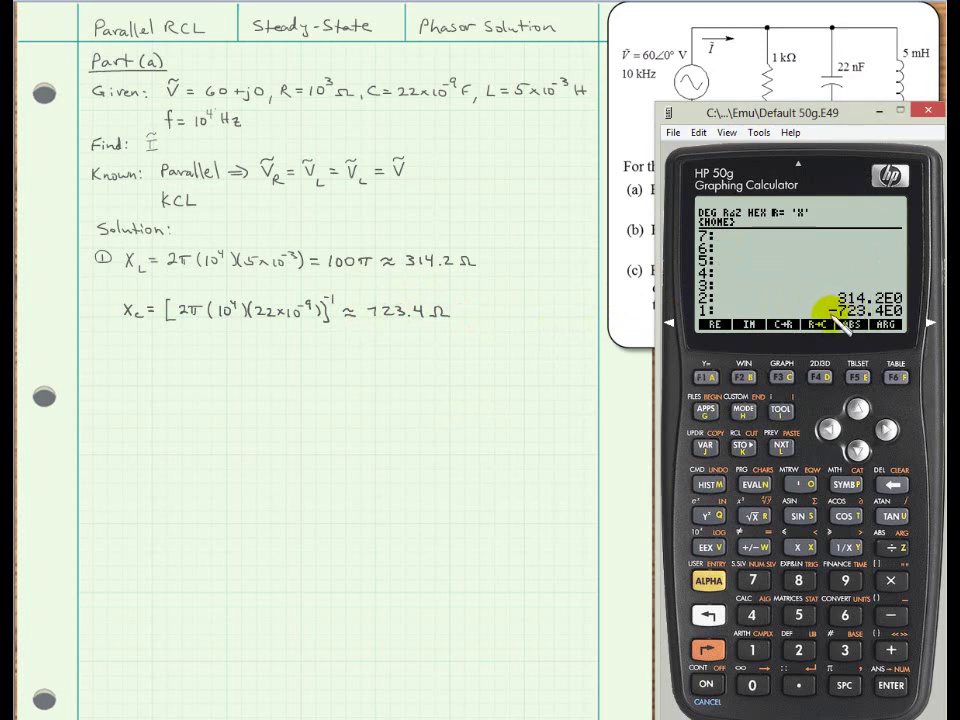
click(208, 330)
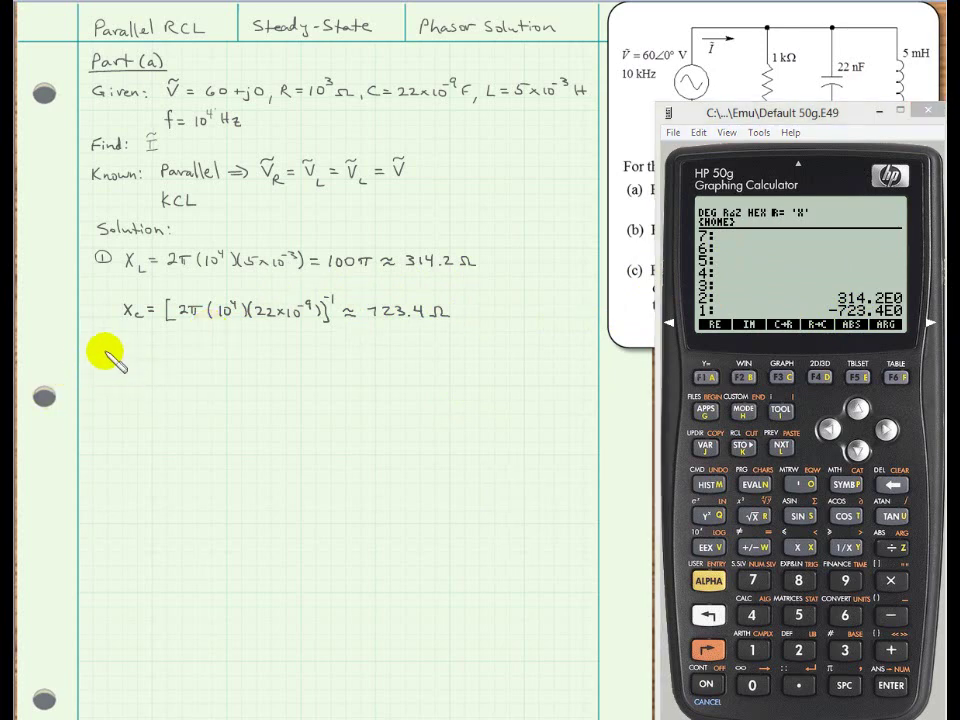
Number step ② and write Ĩ_R = Ṽ/R = (60+j0)/1000.
mouse_move(97, 352)
mouse_down()
mouse_move(140, 374)
mouse_move(151, 369)
mouse_move(130, 353)
mouse_move(147, 340)
mouse_move(172, 360)
mouse_move(159, 364)
mouse_move(186, 358)
mouse_move(192, 342)
mouse_move(190, 375)
mouse_move(221, 362)
mouse_up()
drag(207, 368, 274, 353)
mouse_move(268, 347)
mouse_down()
mouse_move(279, 362)
mouse_move(294, 347)
mouse_up()
click(283, 343)
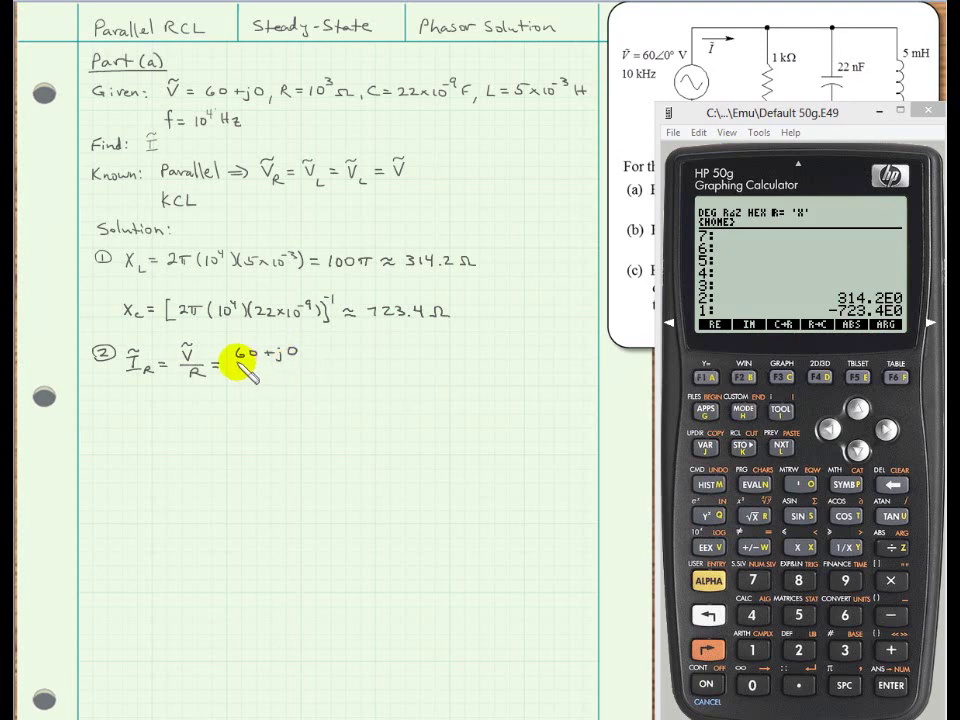
drag(233, 370, 303, 368)
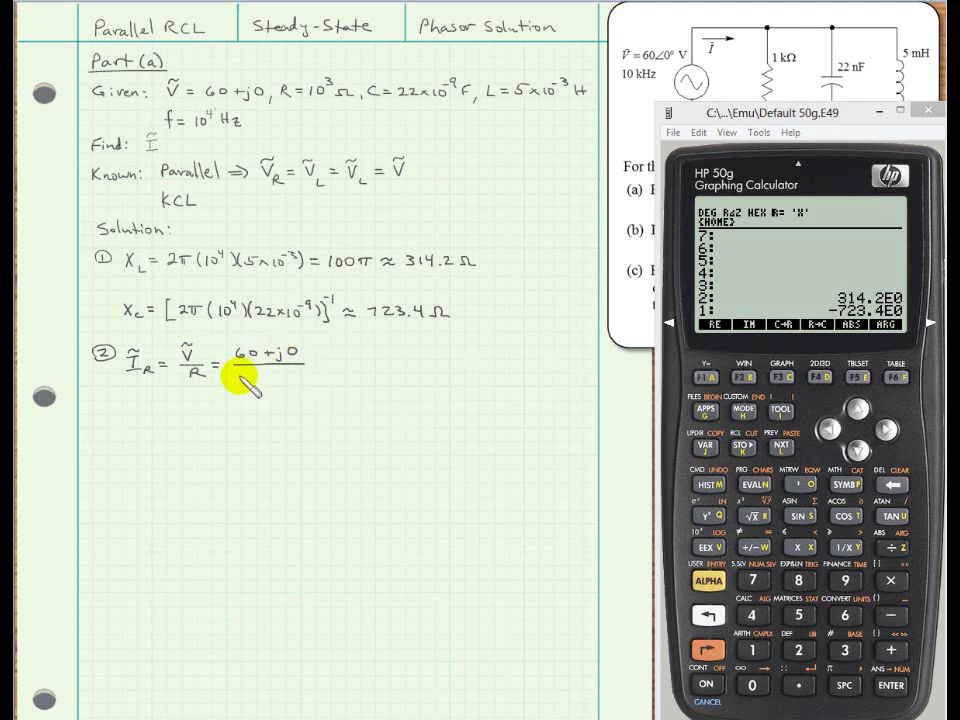
drag(238, 372, 238, 381)
drag(247, 374, 291, 376)
drag(285, 371, 295, 384)
Give the result Ĩ_R = 60+j0 mA and note its equivalent polar form.
click(299, 367)
drag(309, 372, 328, 359)
drag(317, 366, 328, 366)
mouse_move(346, 356)
mouse_down()
mouse_move(343, 366)
mouse_move(384, 365)
mouse_up()
drag(378, 359, 378, 371)
click(391, 355)
mouse_move(390, 362)
mouse_down()
mouse_move(387, 374)
mouse_move(402, 357)
mouse_up()
drag(412, 369, 432, 370)
drag(434, 372, 440, 358)
drag(440, 358, 446, 372)
drag(436, 366, 465, 365)
mouse_move(474, 368)
mouse_down()
mouse_move(531, 370)
mouse_move(544, 358)
mouse_move(578, 372)
mouse_up()
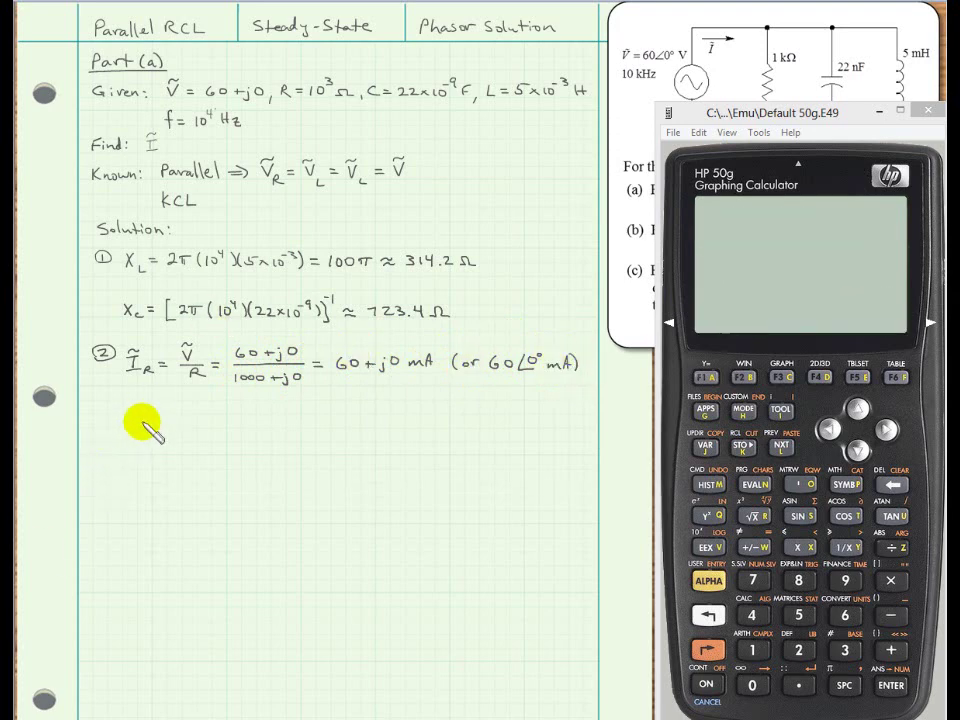
Write Ĩc = Ṽ/Xc = (60+j0)/(0−j723.4) ≈ 82.9∠90°, checking it on the calculator.
drag(113, 402, 127, 399)
mouse_move(120, 405)
mouse_down()
mouse_move(120, 425)
mouse_move(126, 405)
mouse_move(136, 428)
mouse_move(162, 425)
mouse_move(188, 403)
mouse_up()
mouse_move(177, 398)
mouse_down()
mouse_move(203, 418)
mouse_move(191, 434)
mouse_up()
mouse_move(191, 424)
mouse_down()
mouse_move(182, 434)
mouse_move(197, 440)
mouse_up()
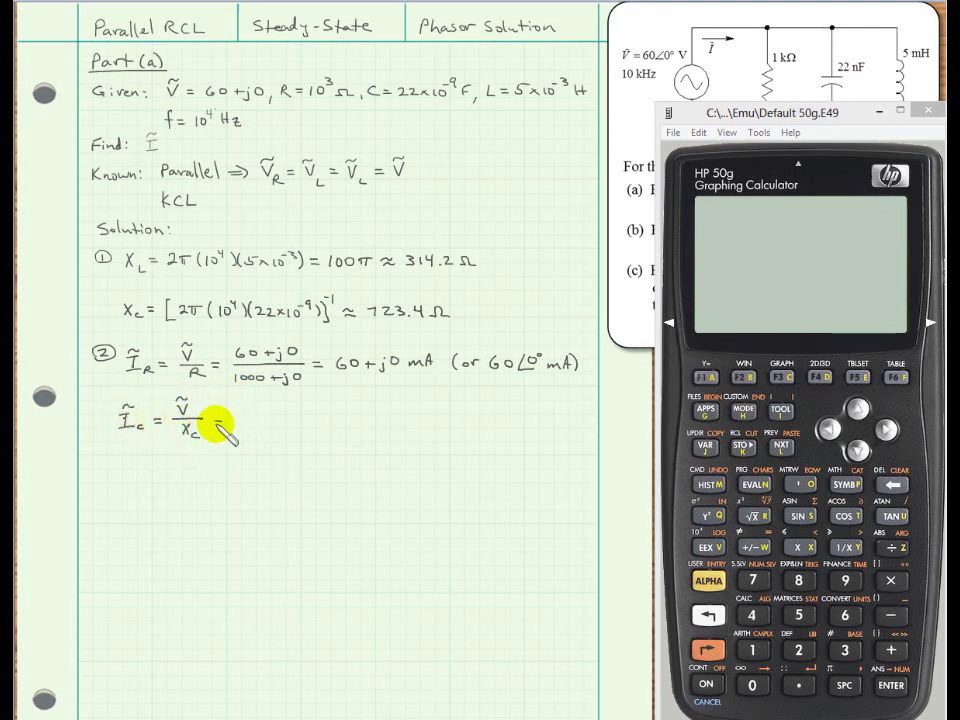
mouse_move(245, 401)
mouse_down()
mouse_move(241, 410)
mouse_move(272, 407)
mouse_up()
drag(267, 402, 280, 414)
drag(293, 398, 292, 400)
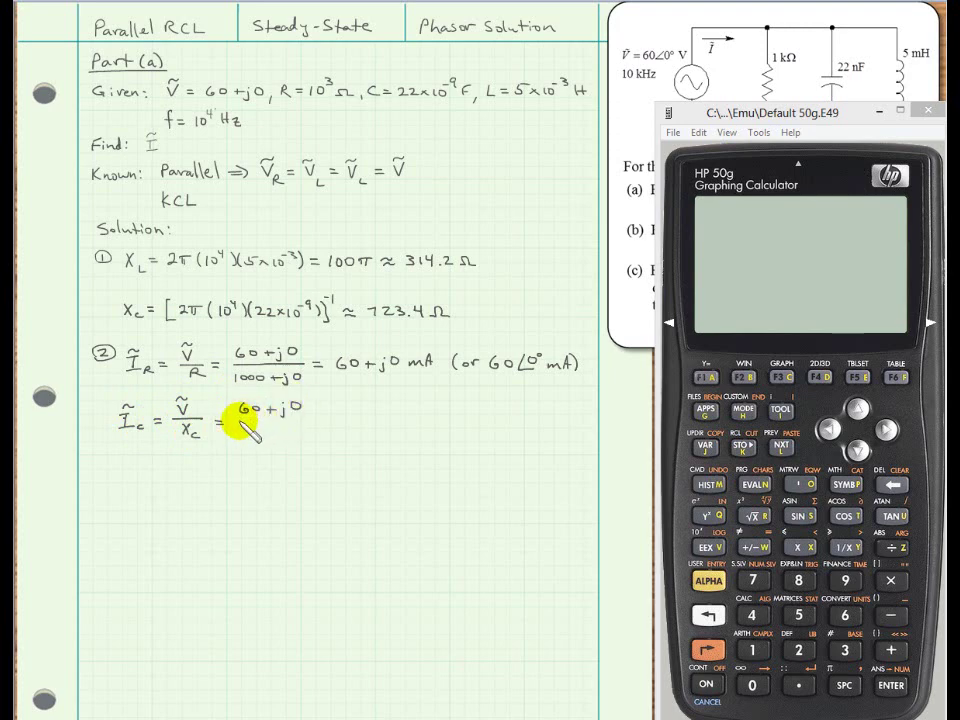
mouse_move(238, 421)
mouse_down()
mouse_move(306, 422)
mouse_move(255, 435)
mouse_move(268, 443)
mouse_move(274, 427)
mouse_move(293, 436)
mouse_move(337, 430)
mouse_up()
click(705, 684)
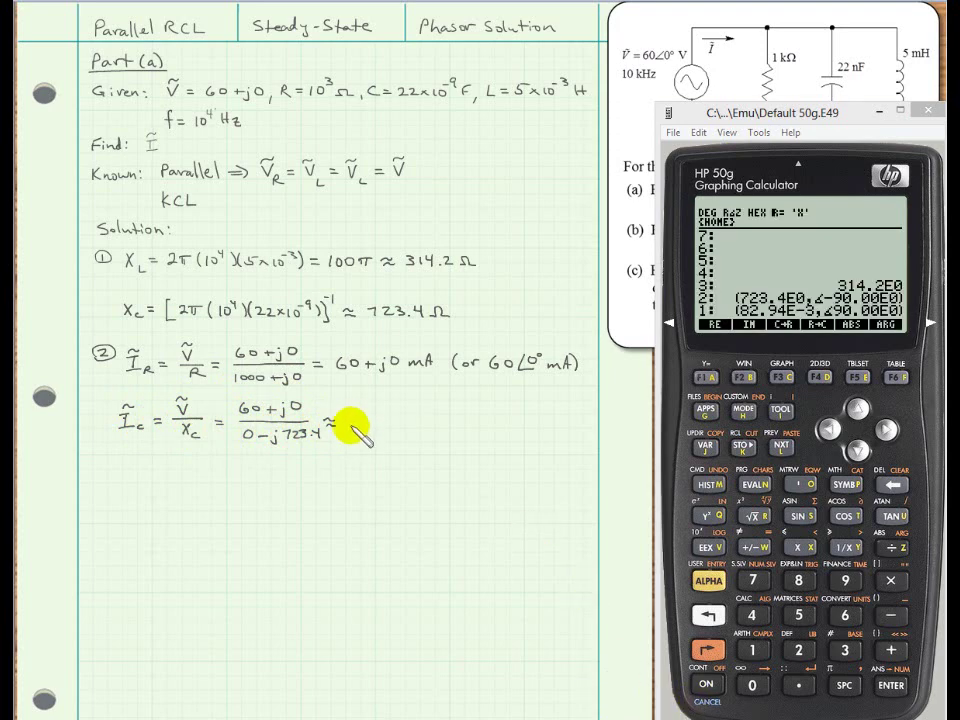
mouse_move(352, 420)
mouse_down()
mouse_move(429, 424)
mouse_move(420, 407)
mouse_move(439, 404)
mouse_up()
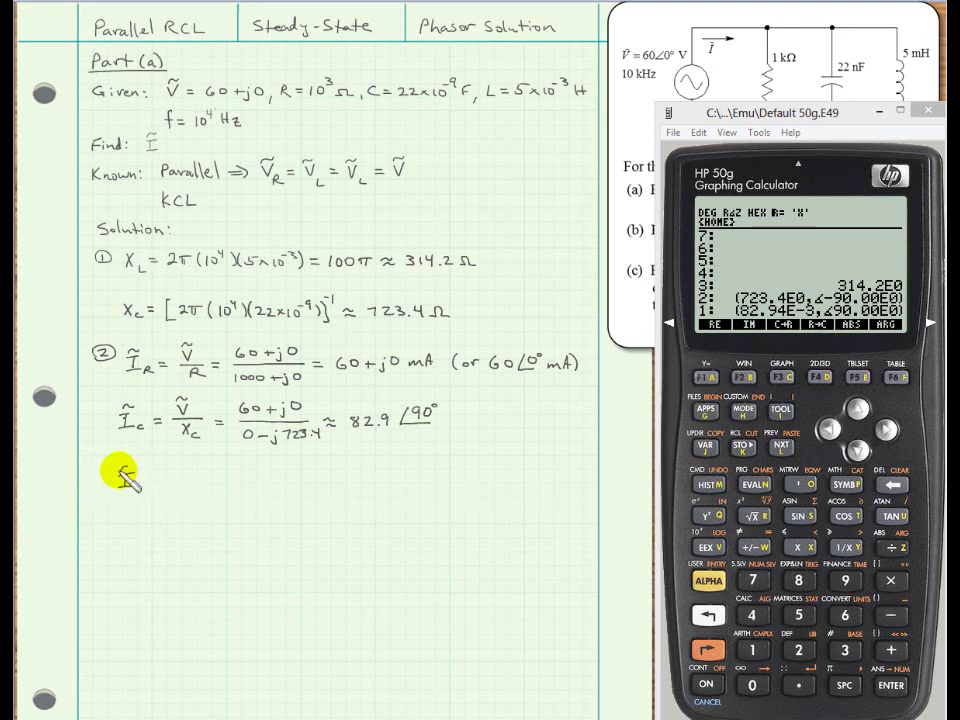
Start the inductor line ĨL = Ṽ/X_L = with numerator 60+j0.
mouse_move(119, 469)
mouse_down()
mouse_move(134, 466)
mouse_move(142, 488)
mouse_move(156, 474)
mouse_up()
mouse_move(147, 481)
mouse_down()
mouse_move(181, 457)
mouse_move(200, 480)
mouse_move(187, 499)
mouse_up()
mouse_move(187, 485)
mouse_down()
mouse_move(174, 499)
mouse_move(197, 502)
mouse_move(223, 476)
mouse_up()
drag(213, 484, 242, 472)
drag(254, 462, 271, 467)
drag(266, 461, 277, 475)
drag(292, 462, 291, 463)
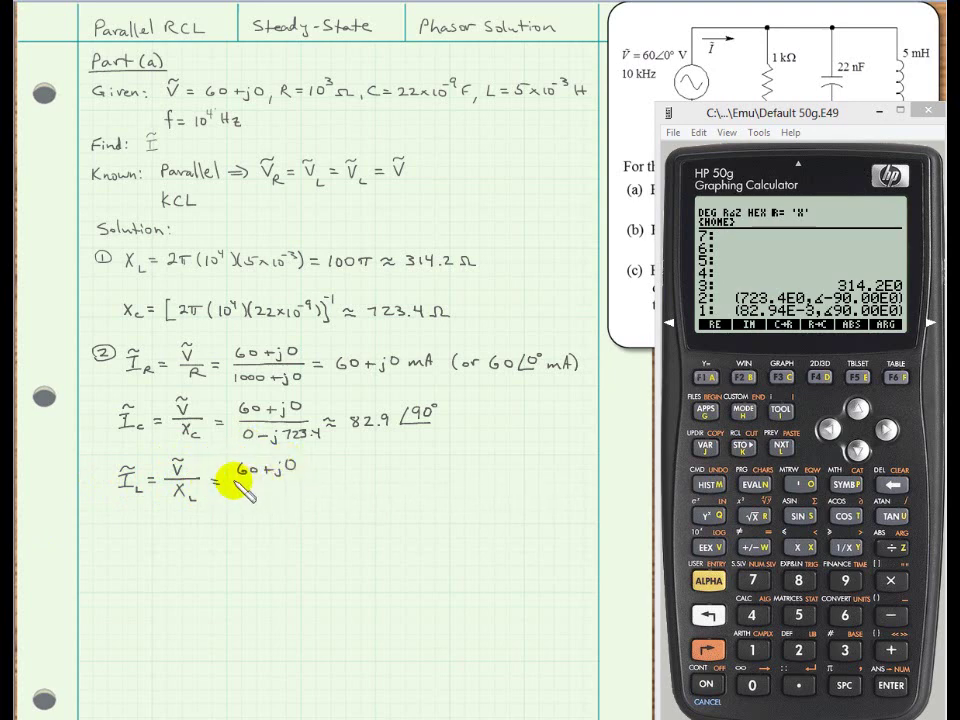
mouse_move(232, 483)
mouse_down()
mouse_move(302, 489)
mouse_move(241, 491)
mouse_up()
Finish with denominator 0+j314.2 ≈ 191∠−90° mA and add mA after 82.9∠90°.
drag(250, 495, 260, 495)
drag(255, 490, 263, 504)
mouse_move(268, 486)
mouse_down()
mouse_move(276, 502)
mouse_move(306, 497)
mouse_up()
drag(303, 490, 309, 503)
mouse_move(312, 492)
mouse_down()
mouse_move(320, 502)
mouse_move(333, 487)
mouse_up()
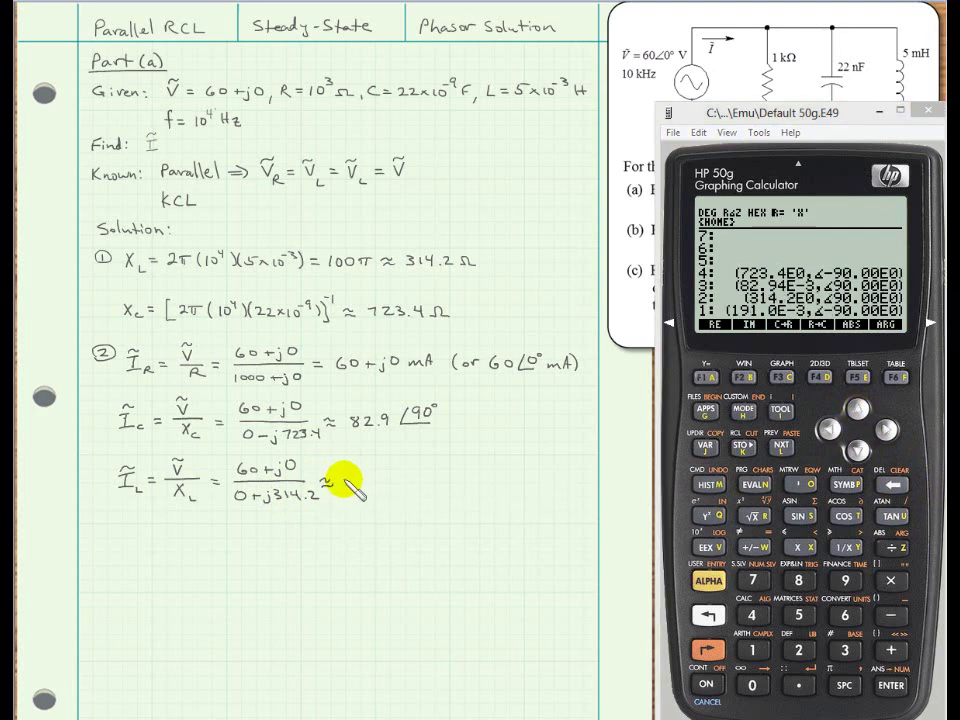
mouse_move(345, 476)
mouse_down()
mouse_move(345, 492)
mouse_move(364, 496)
mouse_move(408, 490)
mouse_move(394, 476)
mouse_move(426, 467)
mouse_move(468, 484)
mouse_up()
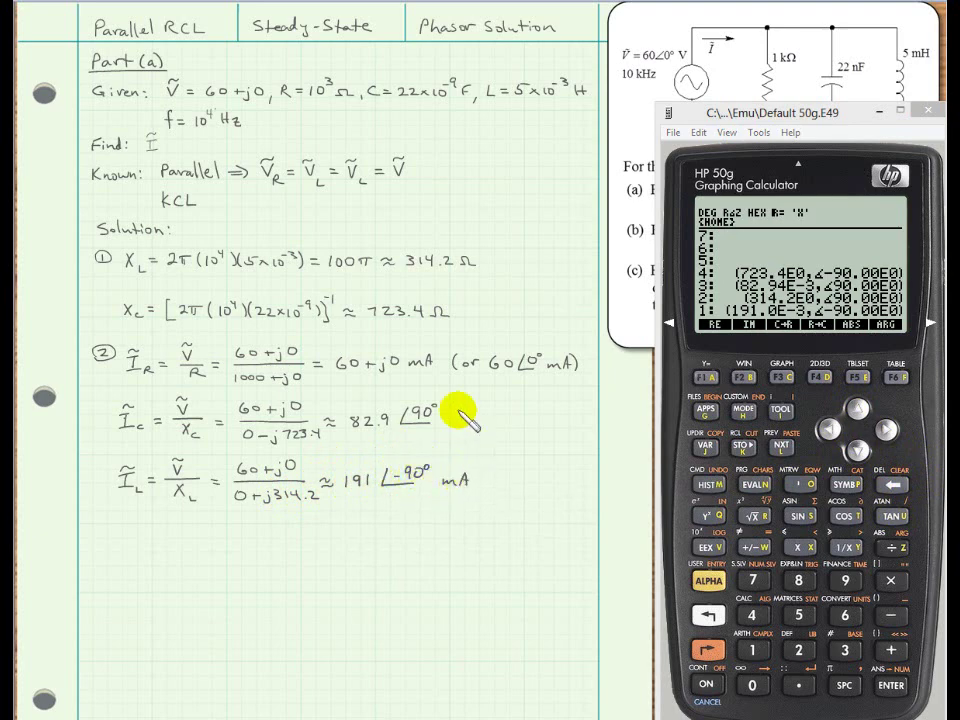
drag(448, 421, 476, 422)
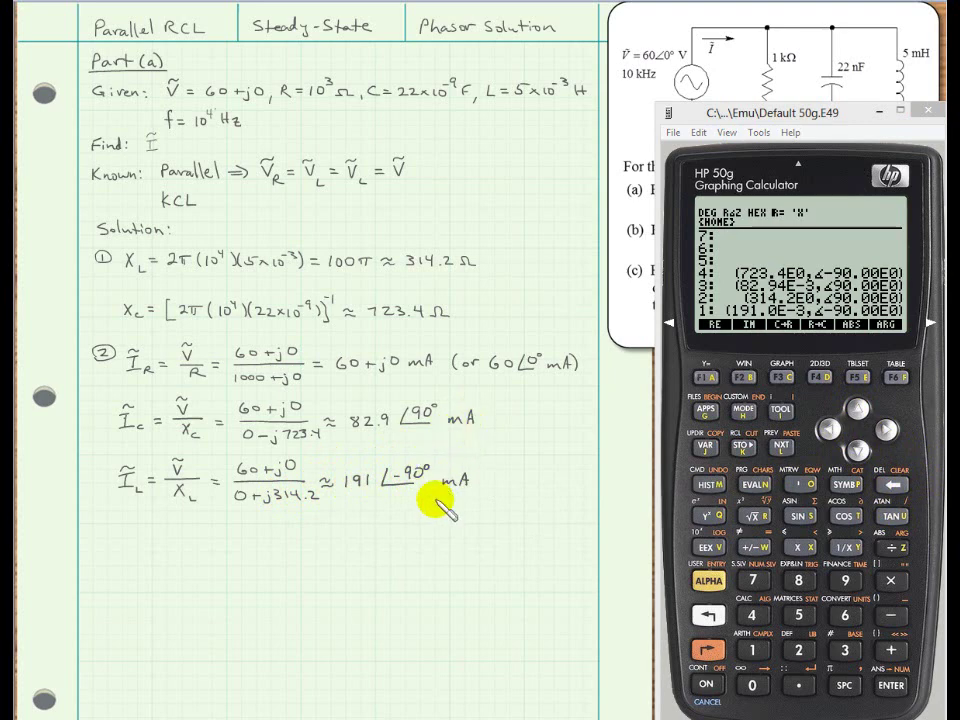
drag(396, 485, 406, 484)
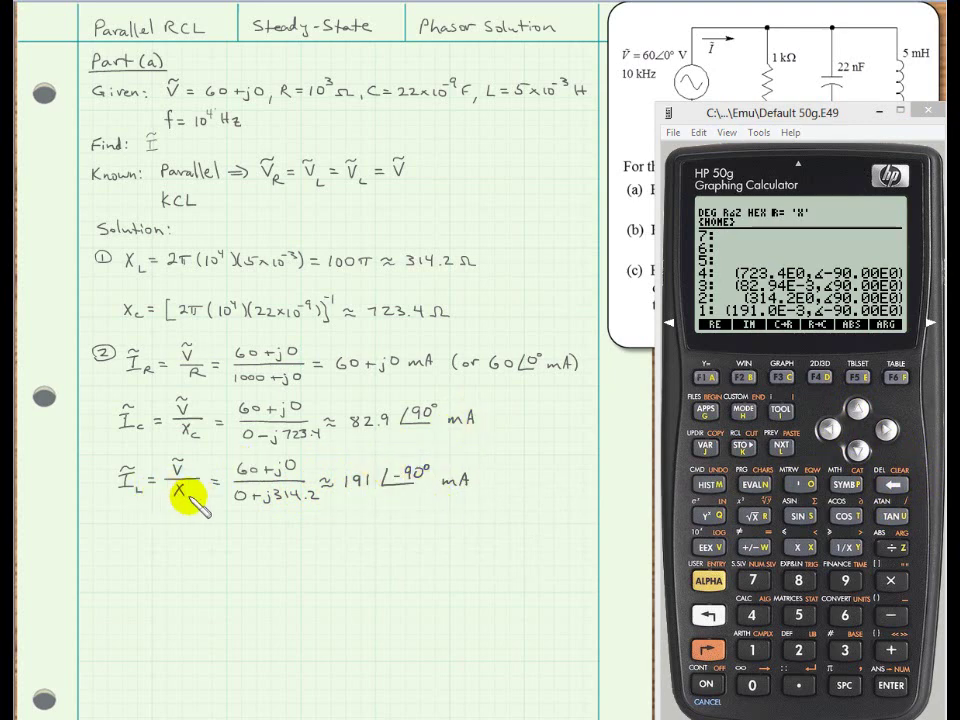
drag(187, 491, 196, 502)
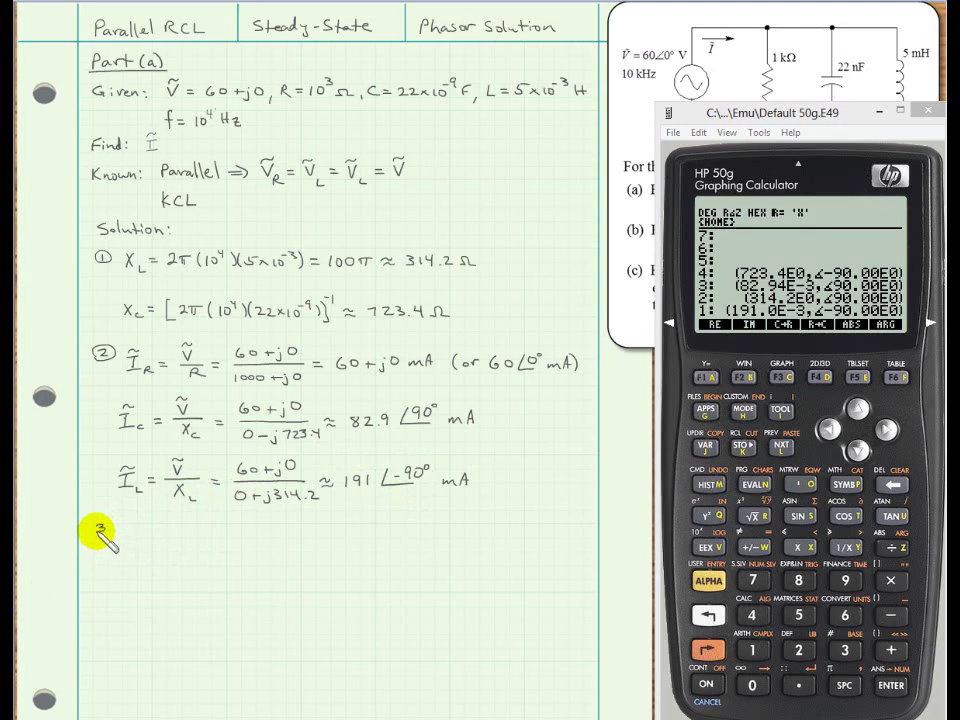
Write circled ③ 'KCL: Ĩ = Ĩ_R + Ĩ_c + Ĩ_L =' beneath the ĨL line.
mouse_move(96, 531)
mouse_down()
mouse_move(111, 514)
mouse_move(110, 530)
mouse_move(137, 549)
mouse_move(171, 549)
mouse_up()
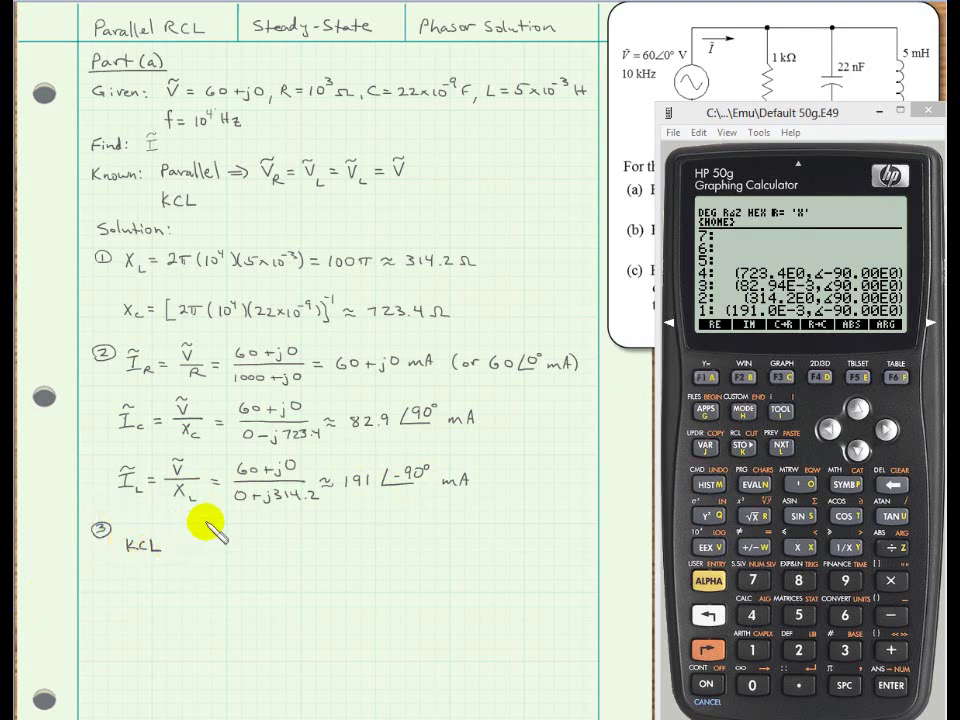
click(173, 541)
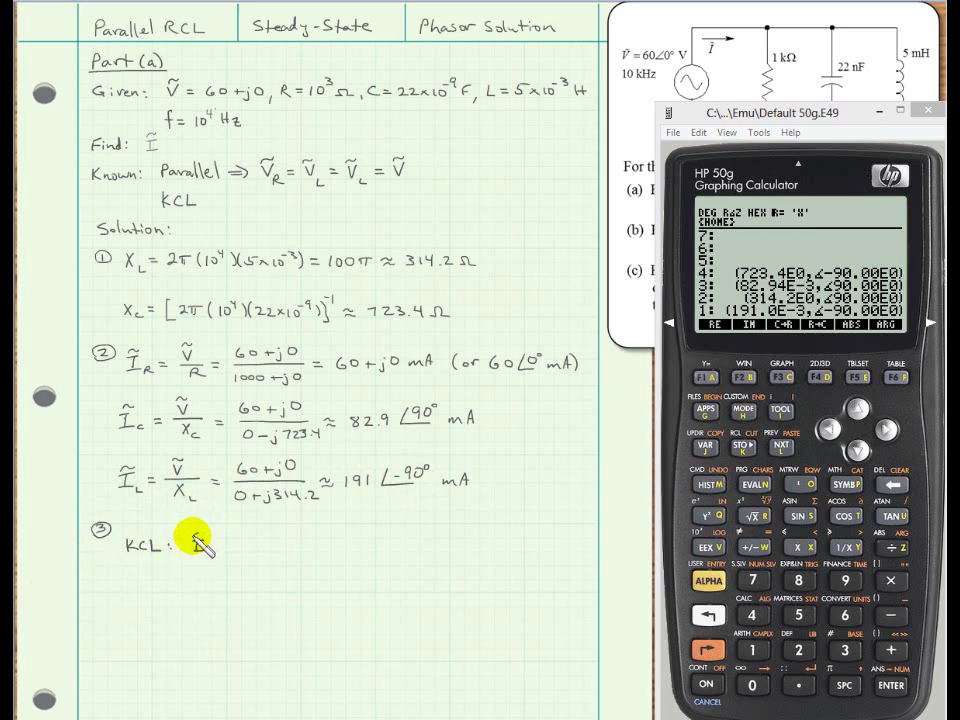
mouse_move(199, 542)
mouse_down()
mouse_move(214, 553)
mouse_move(251, 553)
mouse_move(240, 542)
mouse_move(268, 555)
mouse_move(304, 553)
mouse_move(299, 529)
mouse_up()
mouse_move(313, 545)
mouse_down()
mouse_move(312, 553)
mouse_move(332, 545)
mouse_up()
mouse_move(326, 540)
mouse_down()
mouse_move(327, 551)
mouse_move(343, 552)
mouse_move(345, 531)
mouse_move(358, 556)
mouse_up()
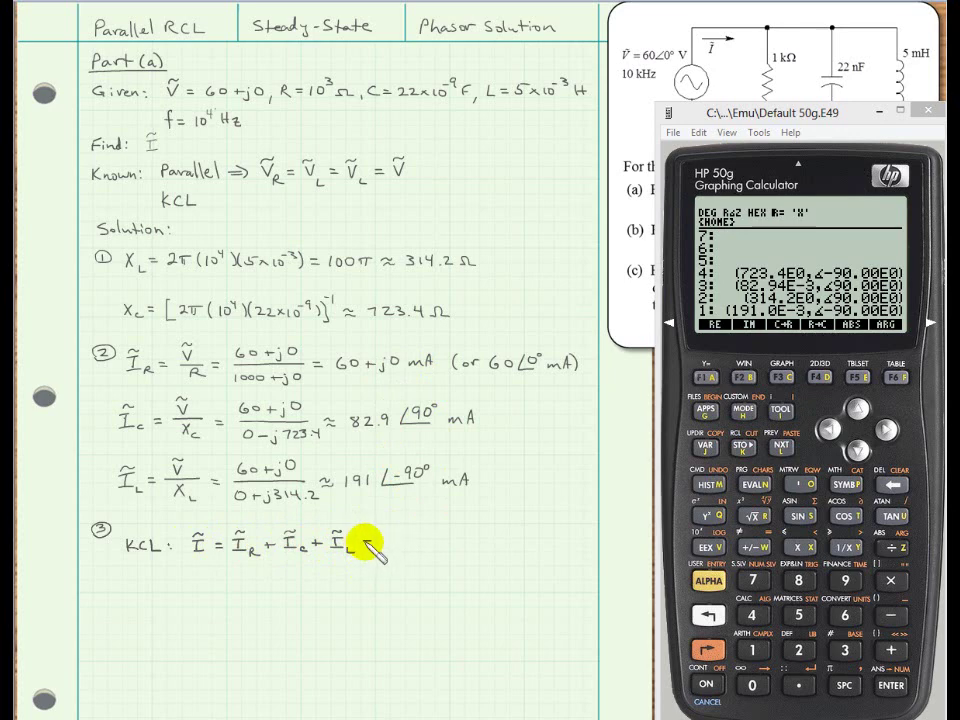
drag(360, 540, 373, 540)
drag(360, 548, 374, 548)
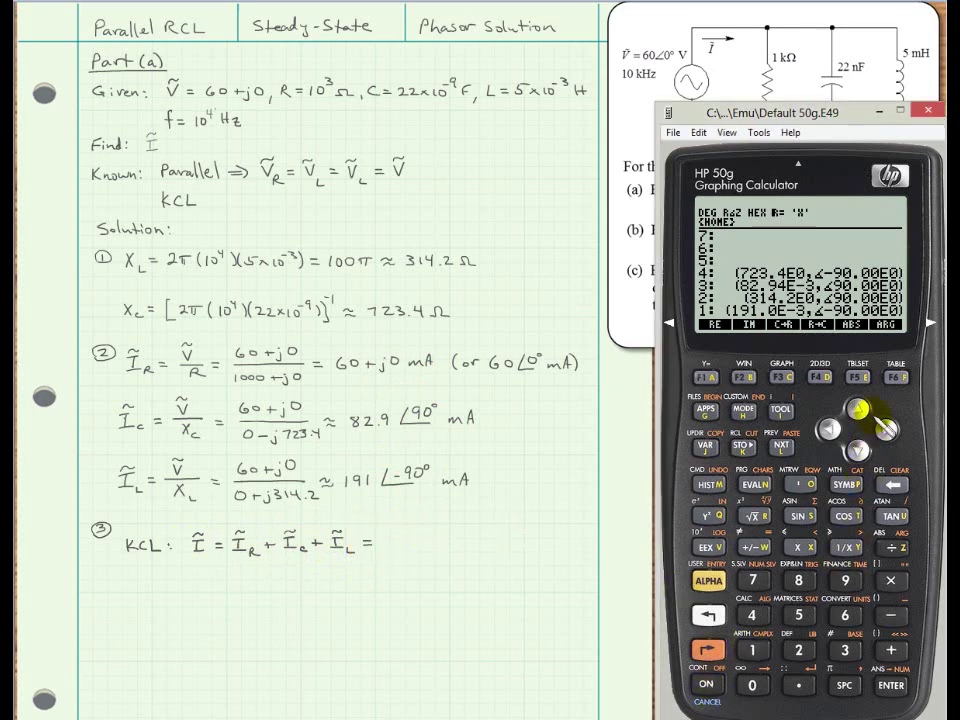
Reorder the Emu48 stack, enter 60E-3∠0 and sum the three branch currents to 123.6E-3∠-60.96.
click(858, 408)
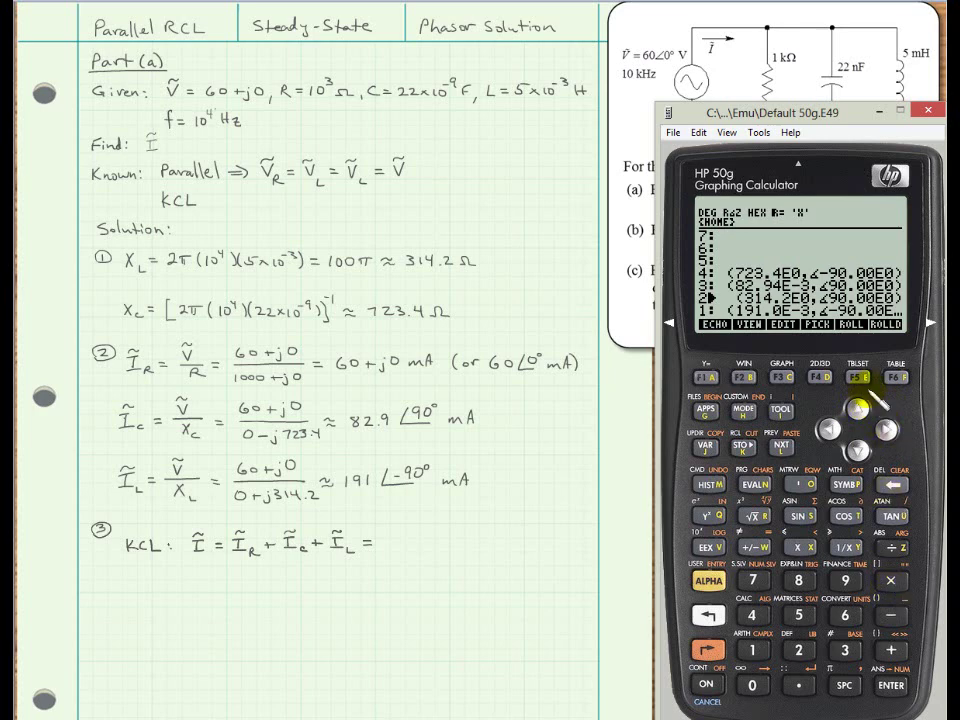
click(857, 378)
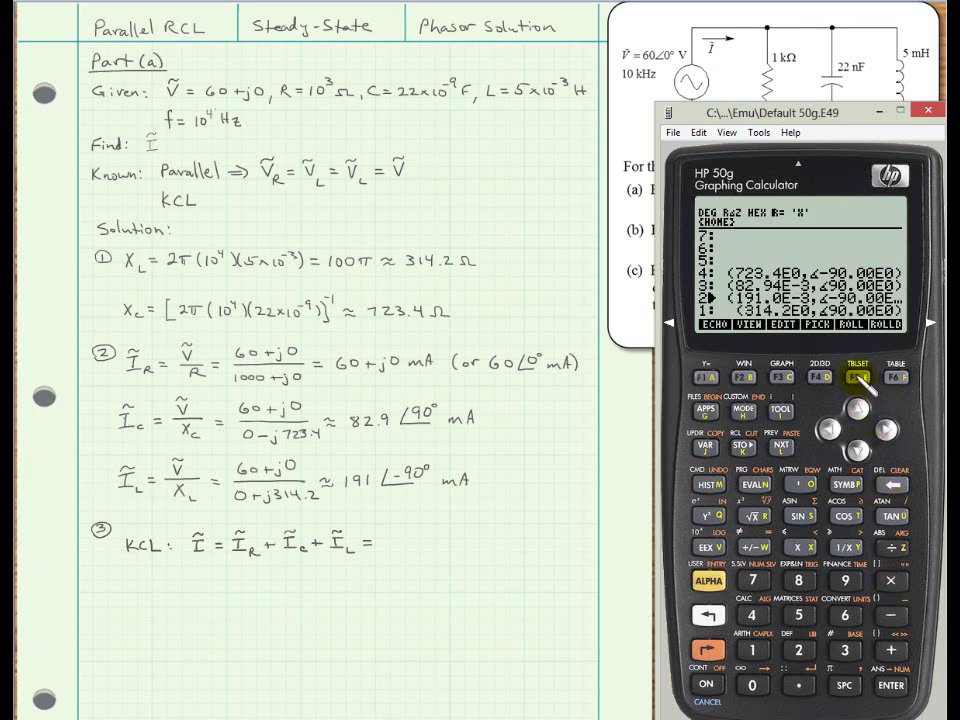
click(858, 378)
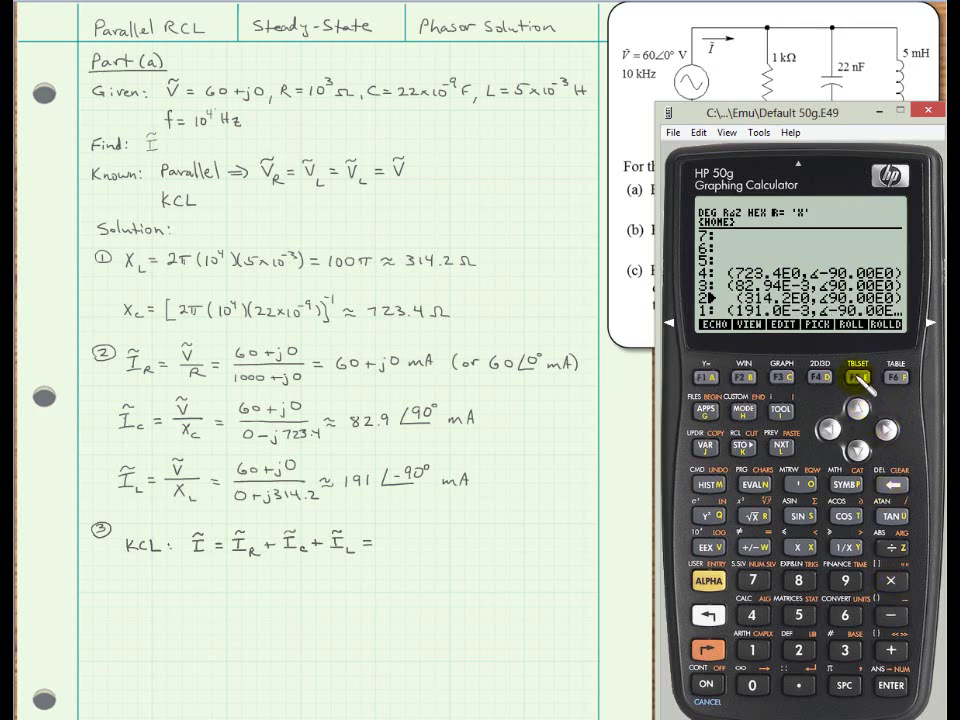
key(Up)
click(858, 378)
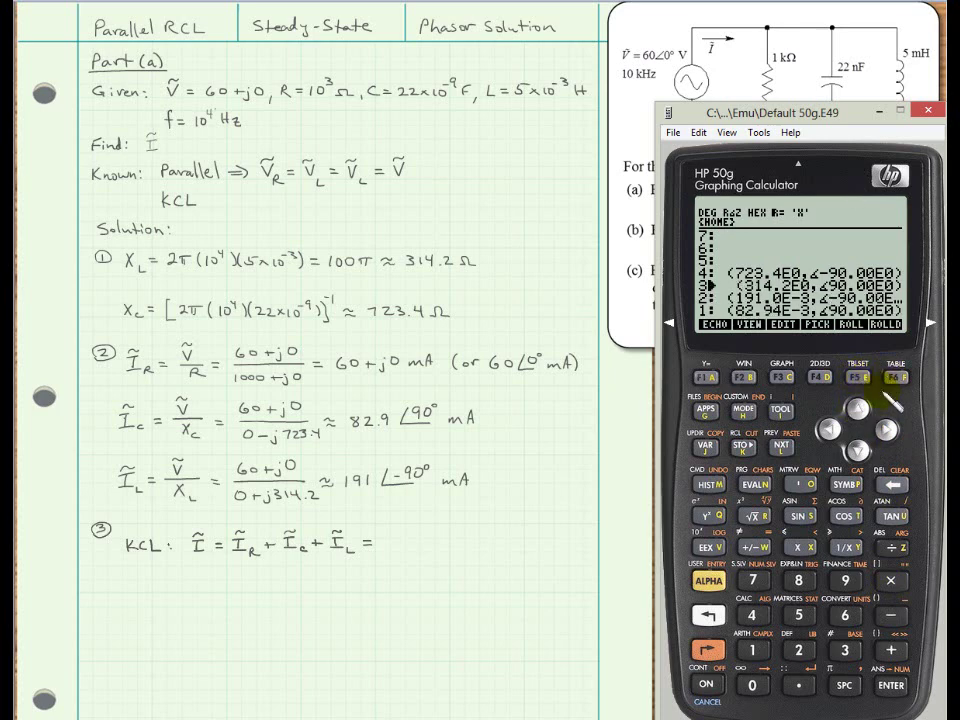
click(892, 686)
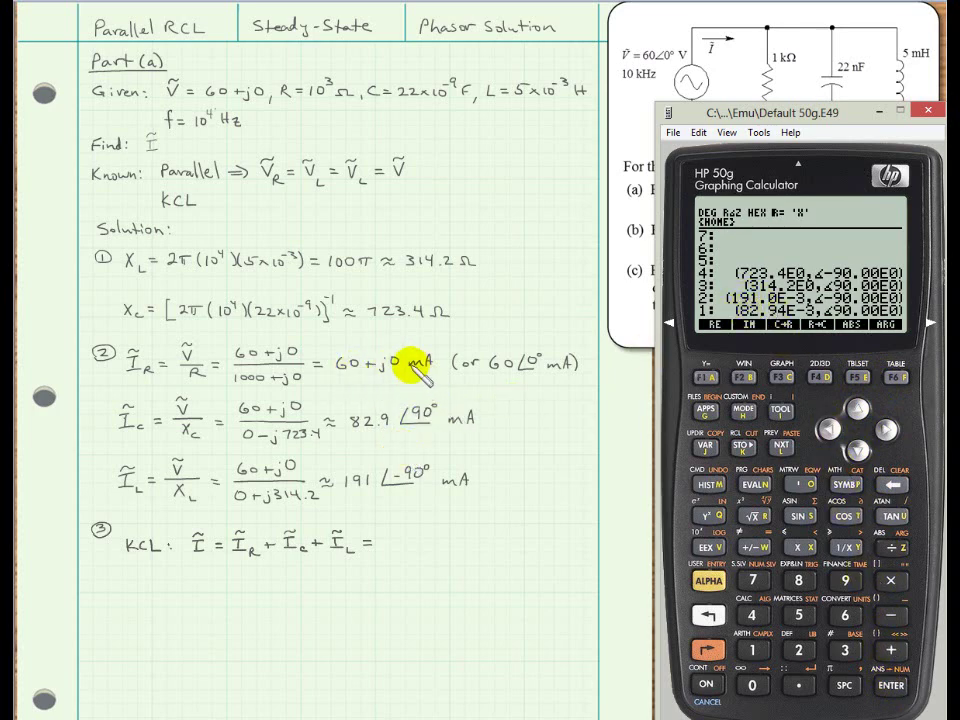
click(752, 686)
click(707, 547)
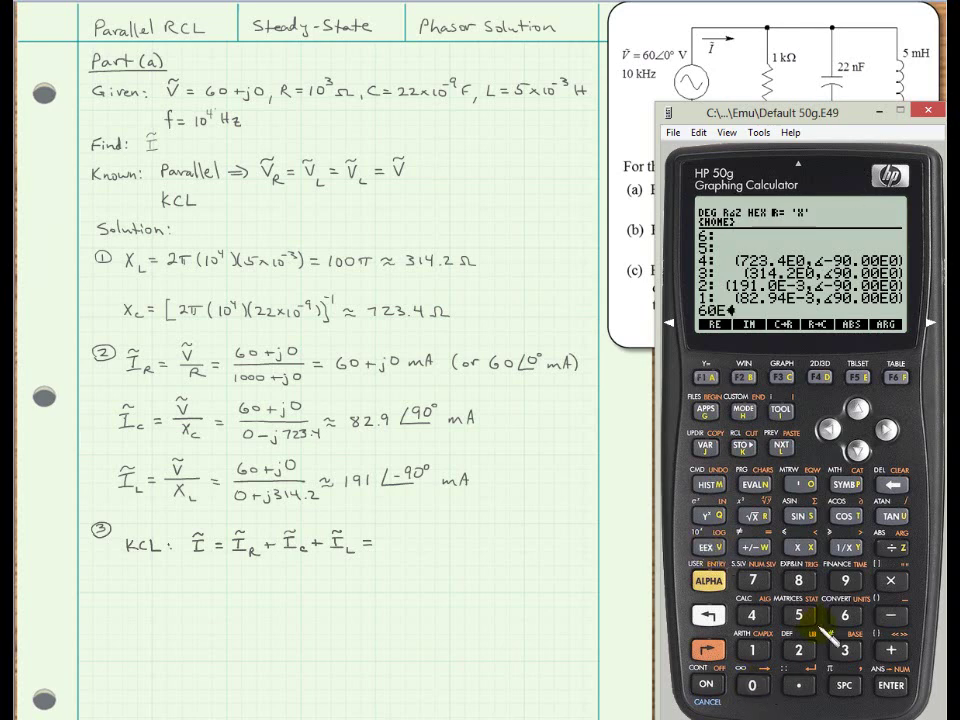
click(844, 650)
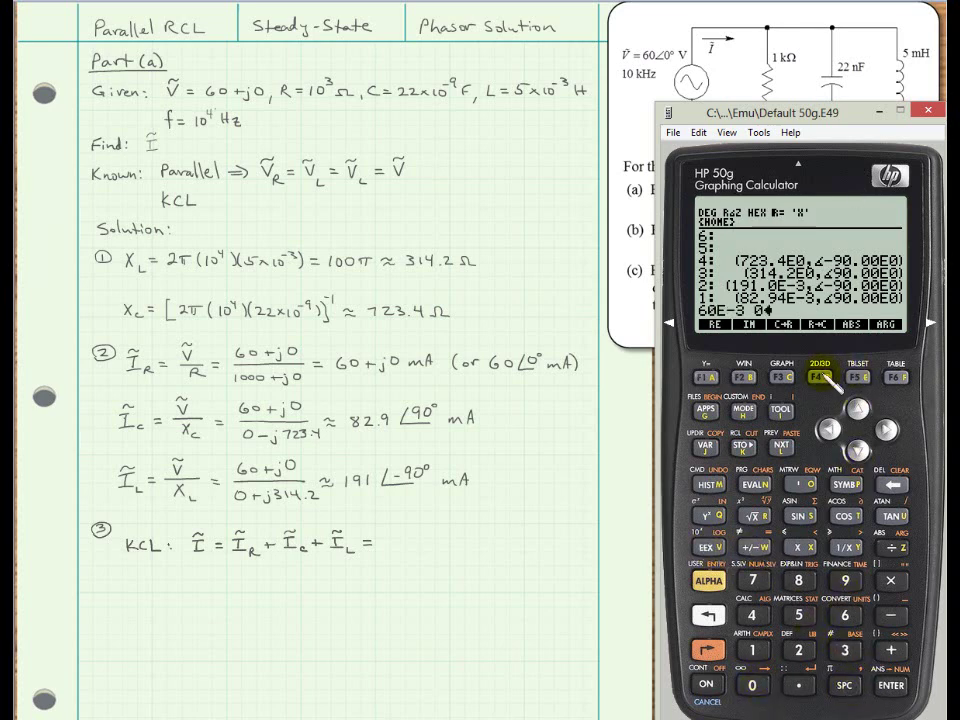
key(Return)
click(893, 650)
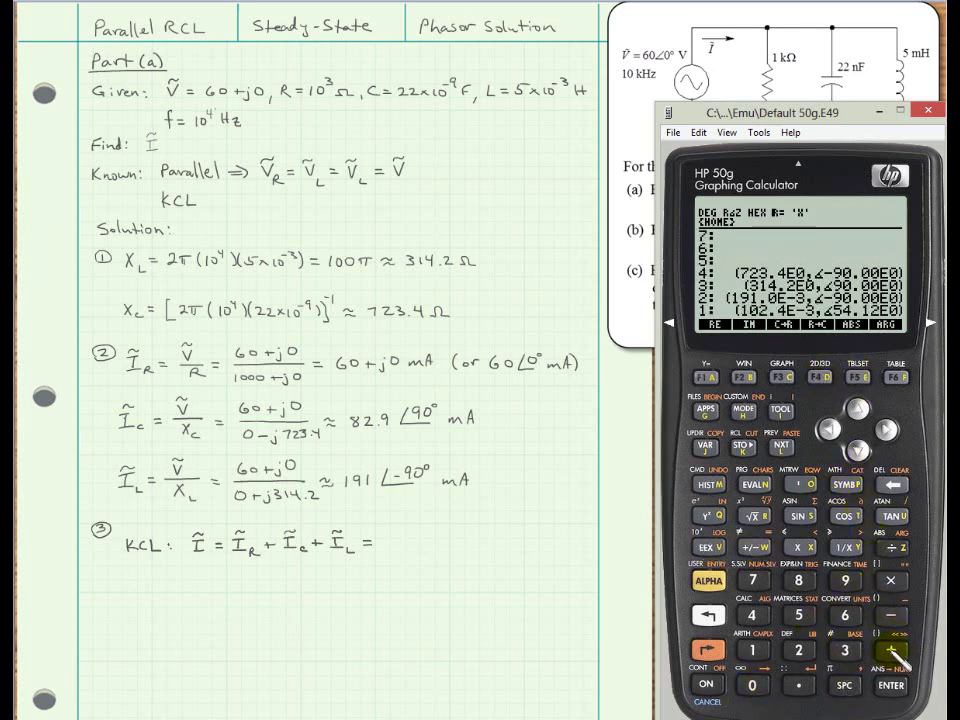
click(893, 650)
Write the total 123.6∠−60.96° mA on the KCL line, box it and label it (a).
mouse_move(389, 533)
mouse_down()
mouse_move(394, 553)
mouse_move(448, 541)
mouse_move(446, 551)
mouse_move(476, 553)
mouse_move(481, 536)
mouse_move(498, 530)
mouse_move(537, 545)
mouse_up()
drag(540, 546, 553, 545)
drag(544, 539, 550, 539)
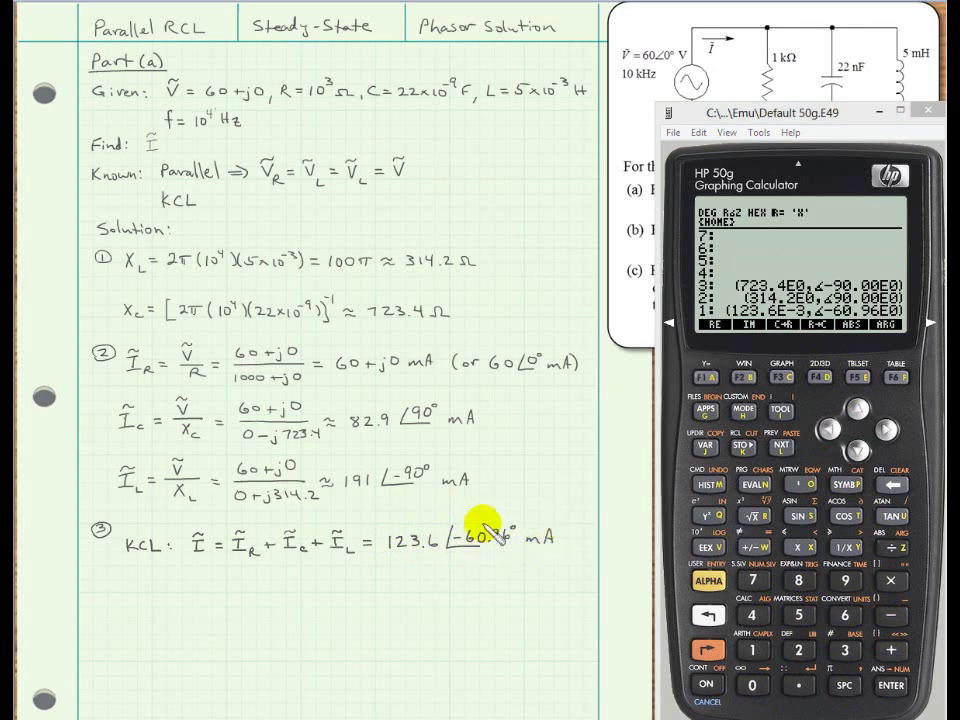
mouse_move(378, 519)
mouse_down()
mouse_move(566, 512)
mouse_move(565, 558)
mouse_up()
mouse_move(381, 560)
mouse_down()
mouse_move(565, 556)
mouse_move(607, 532)
mouse_up()
drag(617, 524, 618, 531)
drag(622, 519, 623, 532)
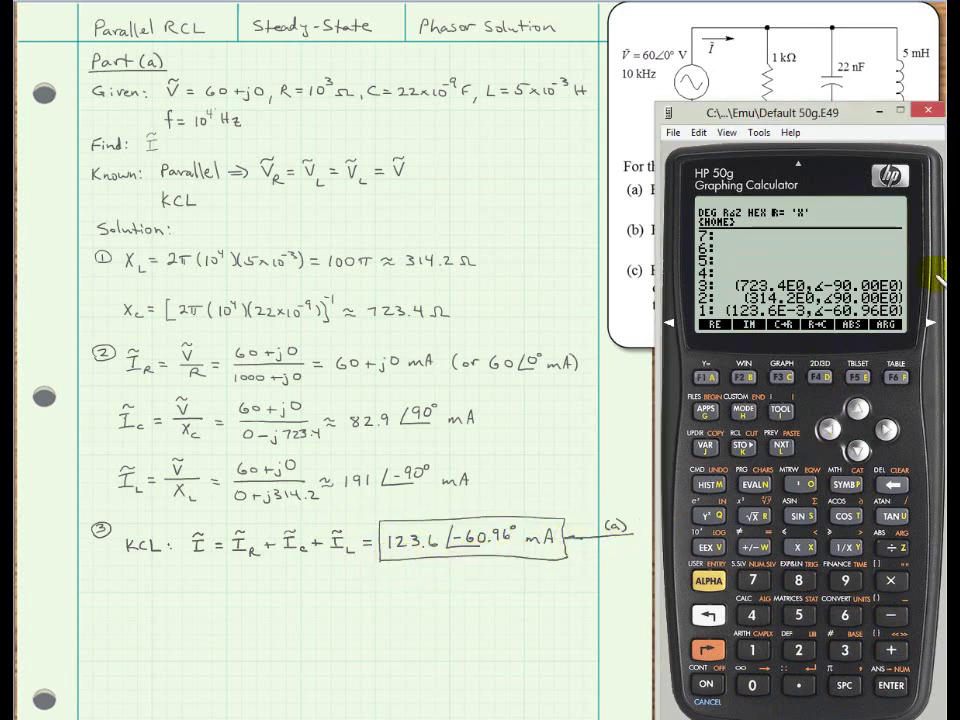